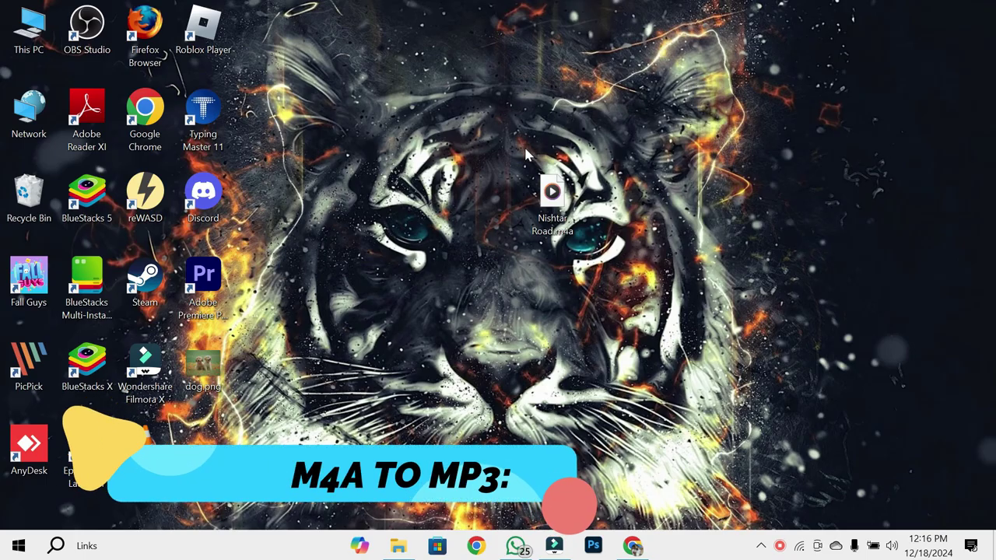
Inspect the properties of the Nishtar Road.m4a file
right_click(557, 233)
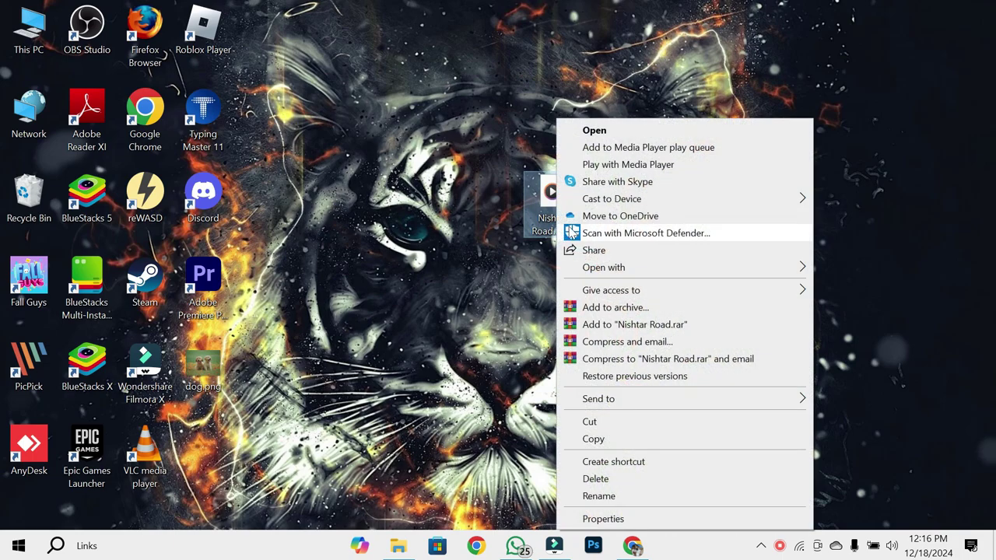
left_click(478, 235)
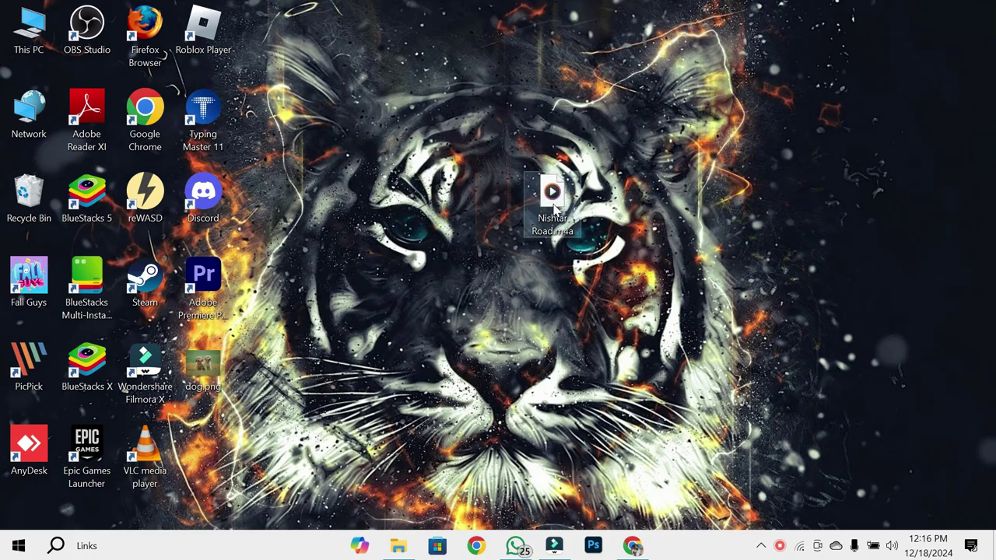
mouse_move(550, 193)
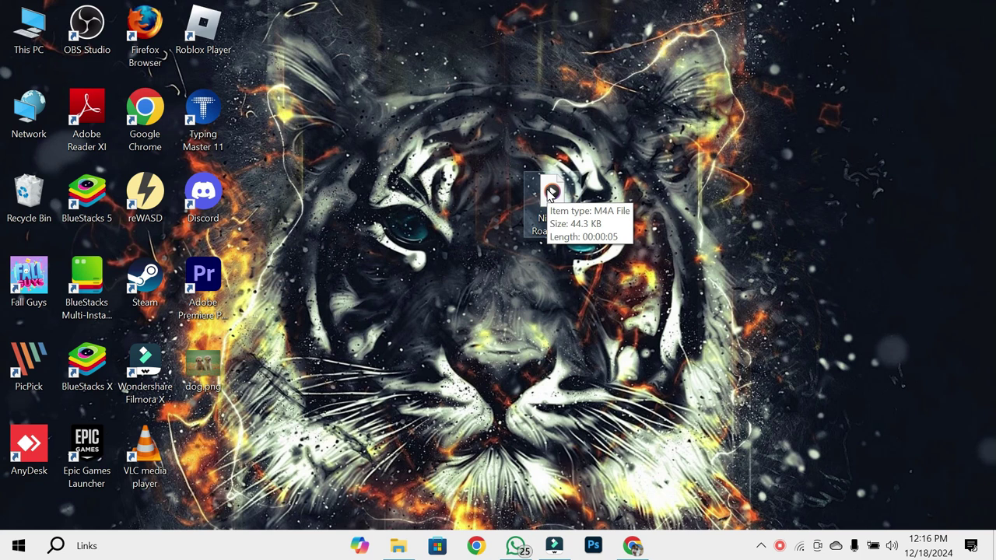
right_click(549, 193)
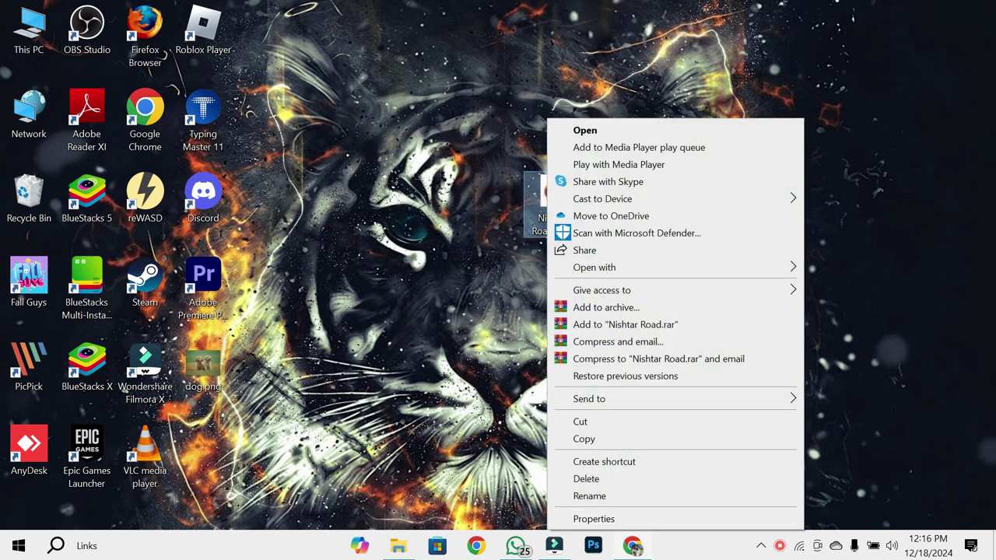
left_click(597, 520)
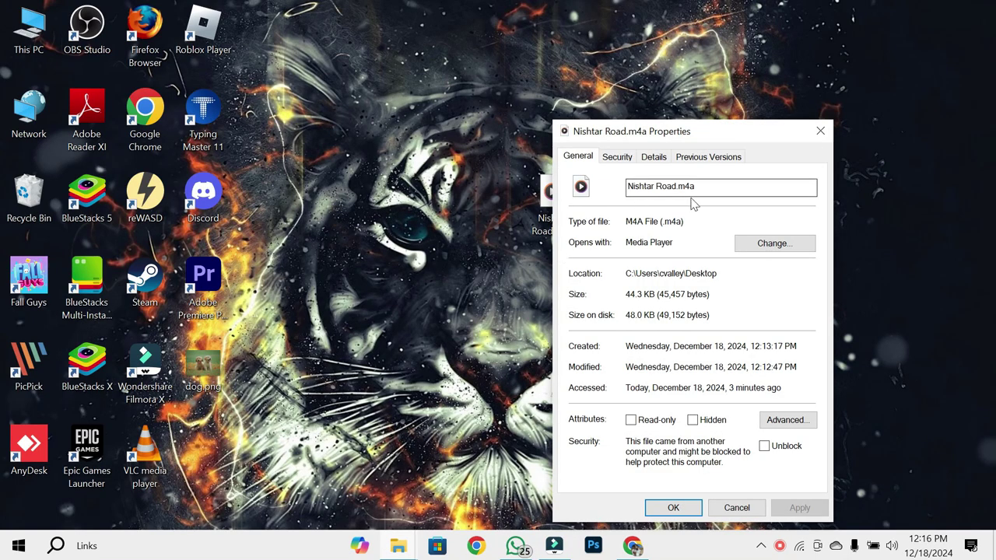
left_click(820, 131)
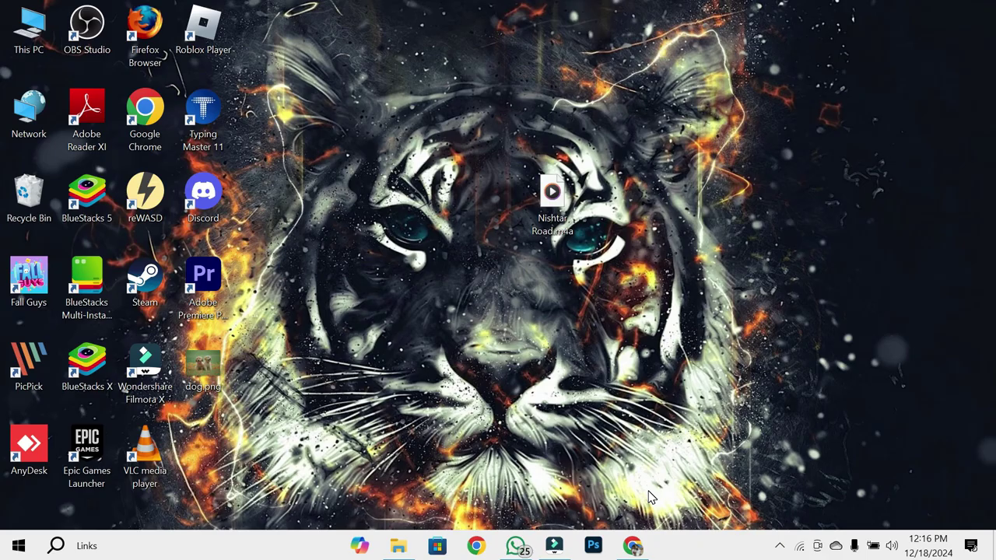
Search Google for 'vlc mediaplayer' and start the VLC download from videolan.org
left_click(632, 545)
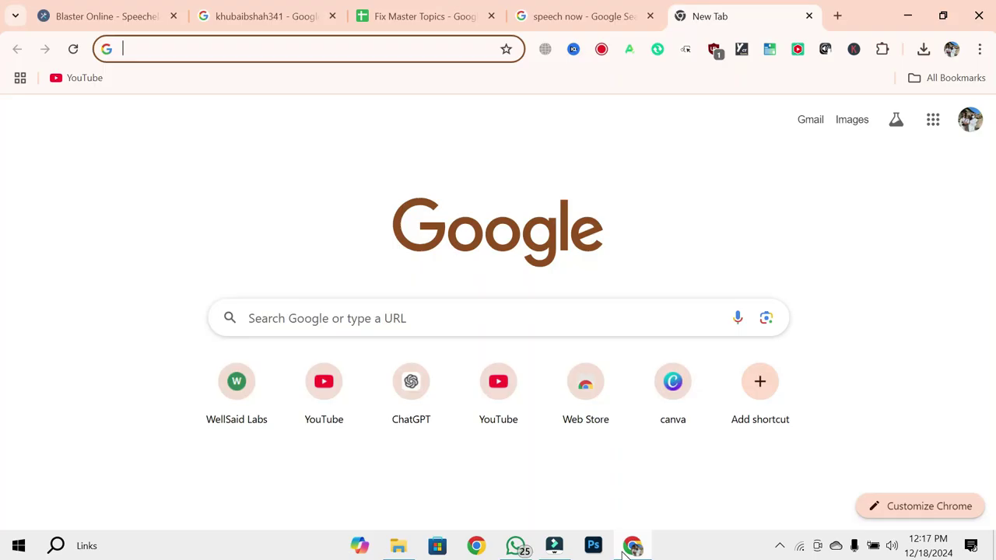
type("vlc ")
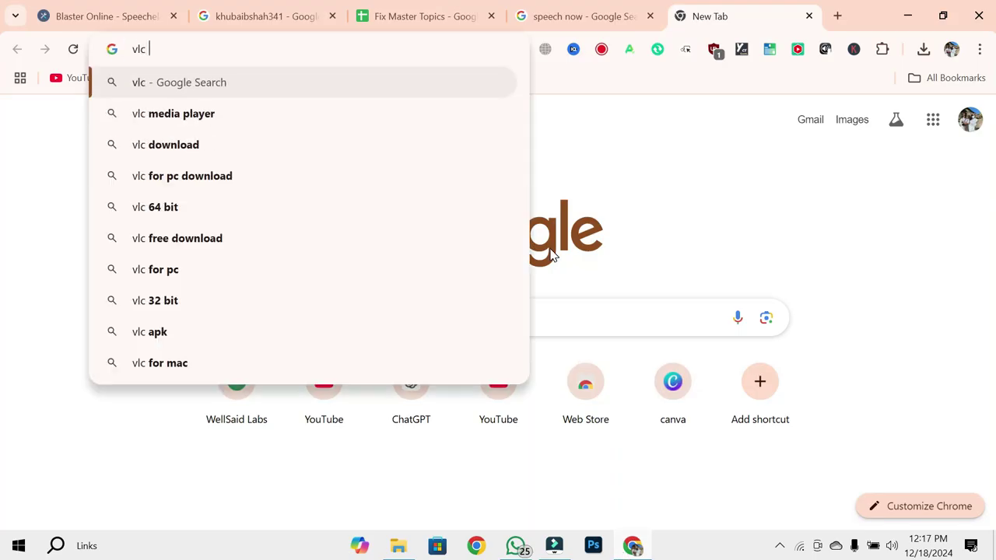
type("mediaplayer")
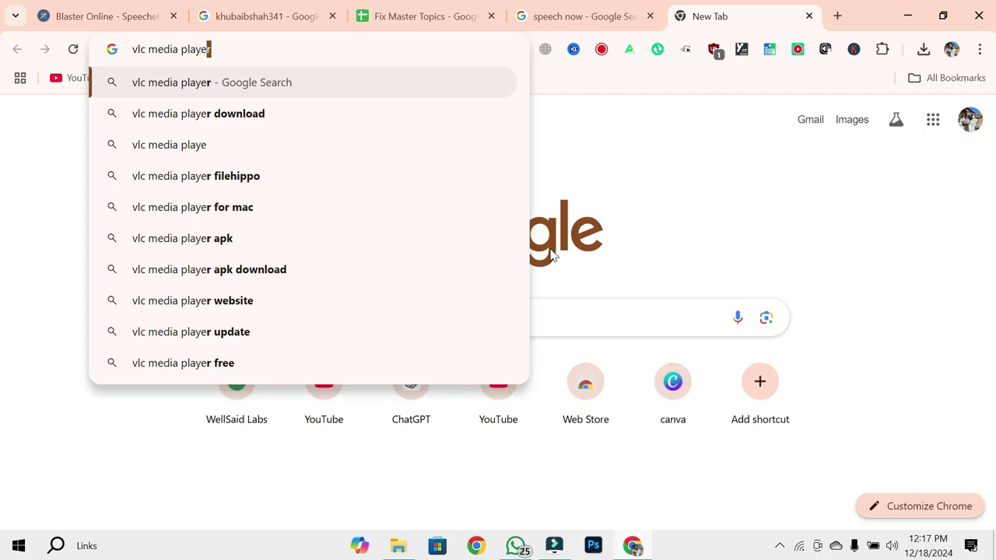
key("Return")
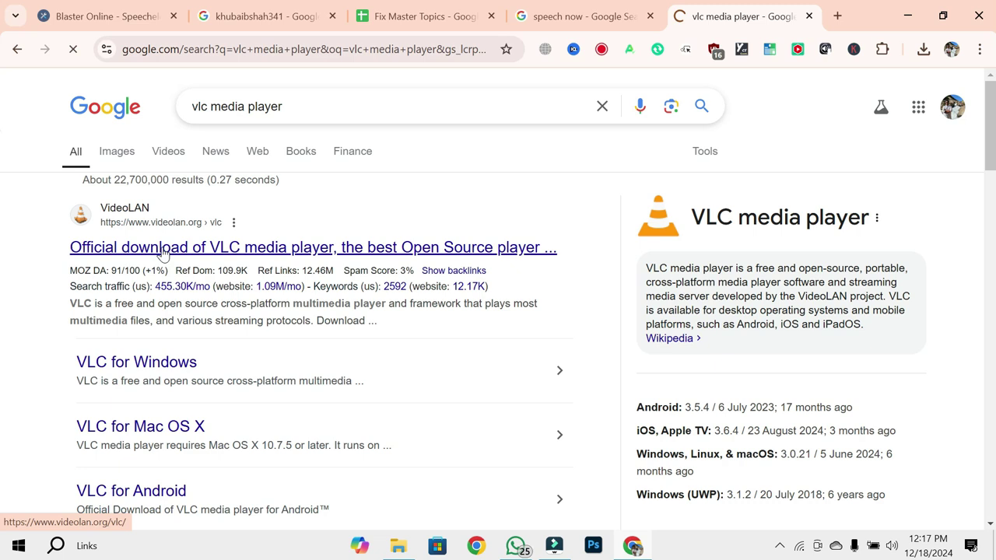
left_click(164, 247)
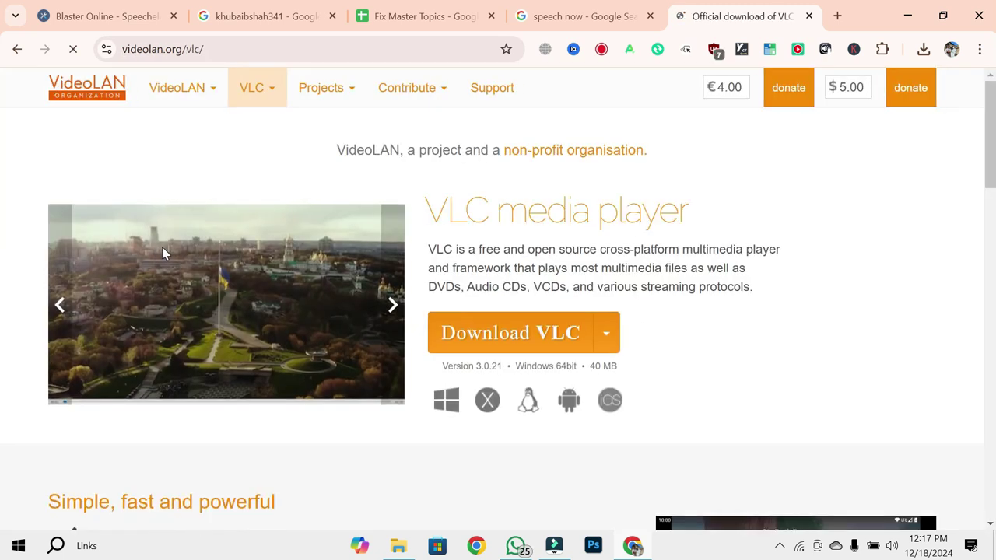
left_click(482, 338)
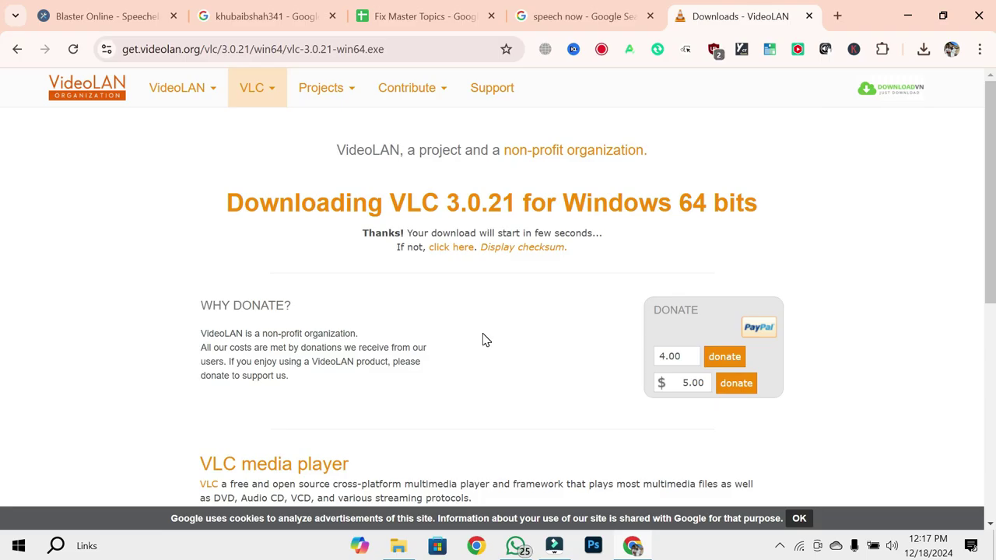
scroll(482, 339, "down", 2)
scroll(482, 338, "up", 2)
Check the VLC 3.0.21 download progress, then minimize Chrome to the desktop
left_click(923, 49)
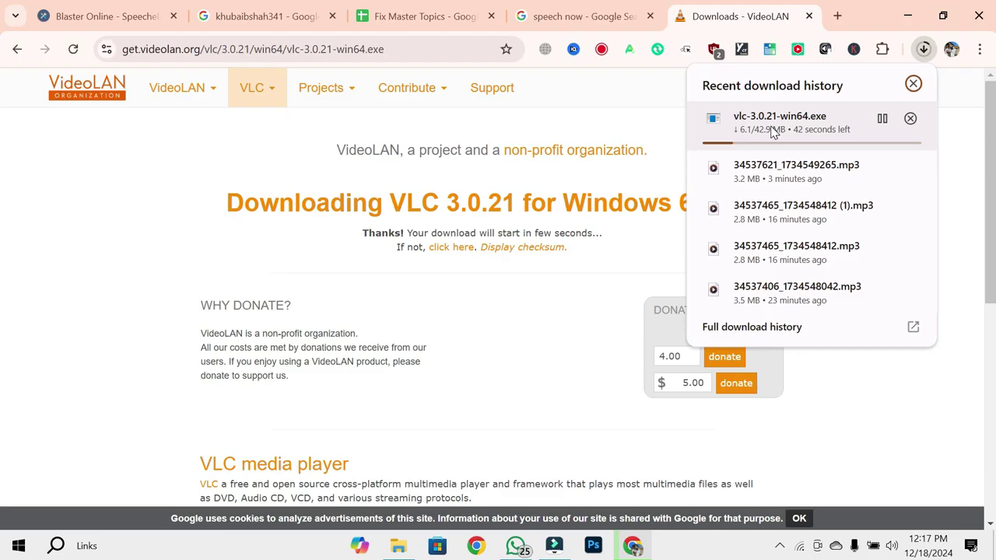
left_click(922, 6)
left_click(922, 6)
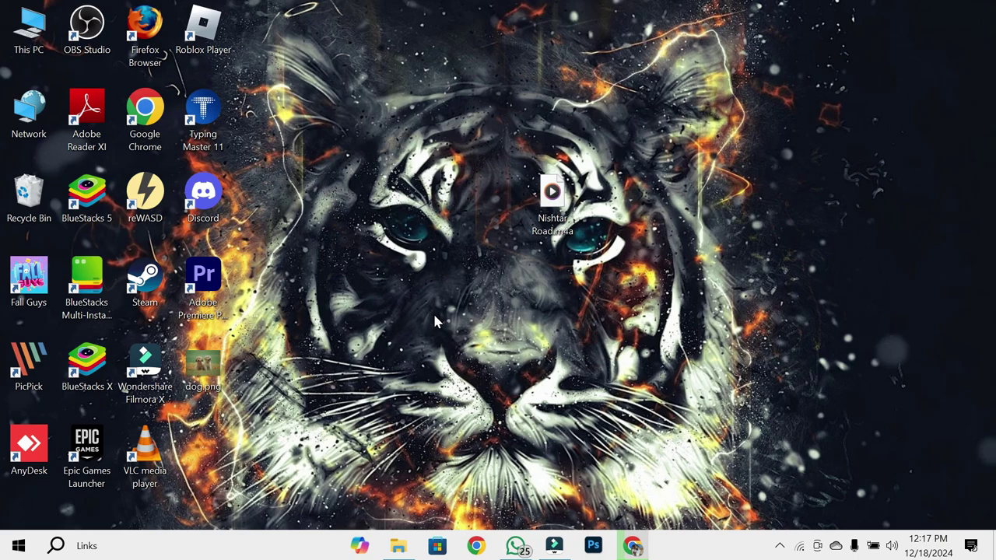
Launch VLC media player and start a Media > Convert / Save conversion
left_click(142, 454)
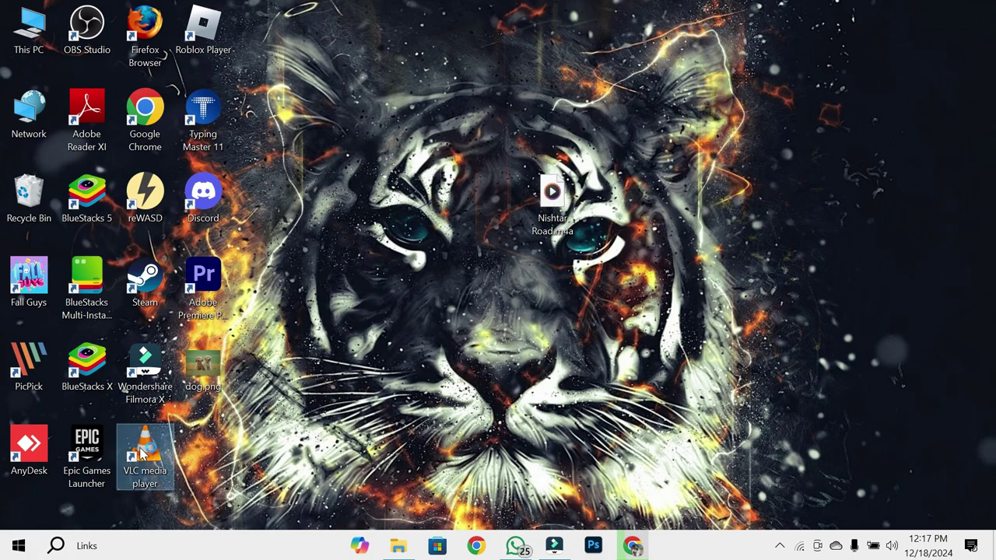
double_click(141, 451)
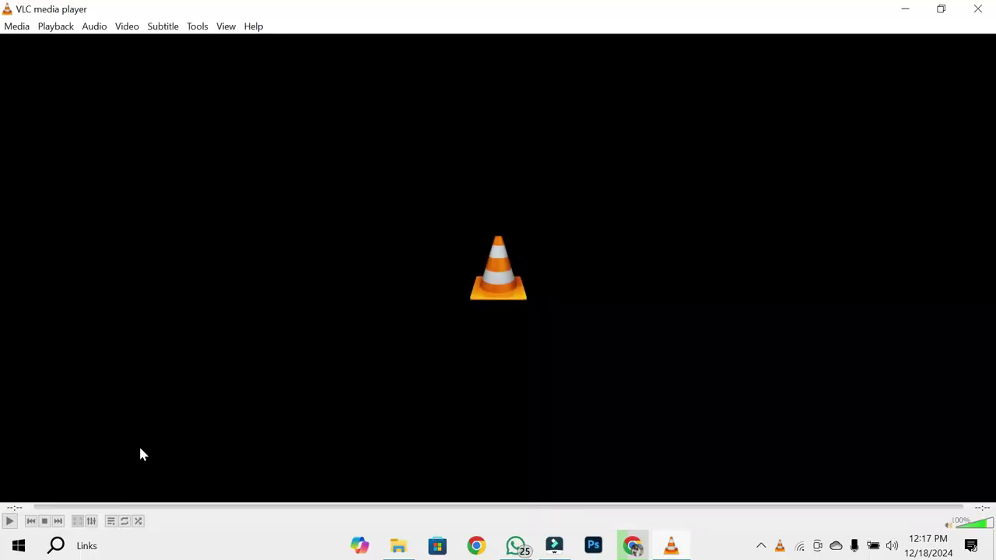
left_click(12, 28)
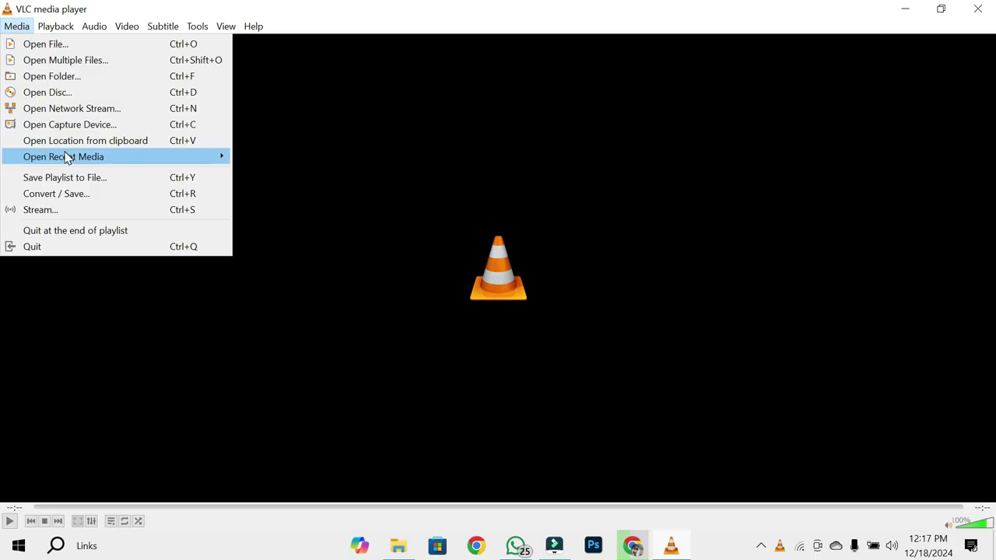
mouse_move(70, 158)
left_click(98, 192)
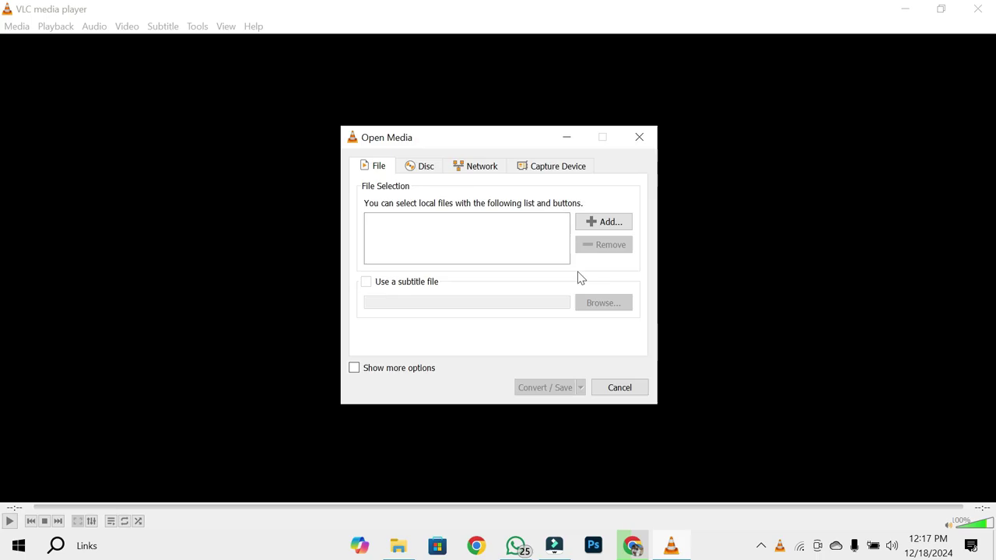
Add F:\Nishtar Road.m4a from Local Disk (F:) as the file to convert
left_click(606, 224)
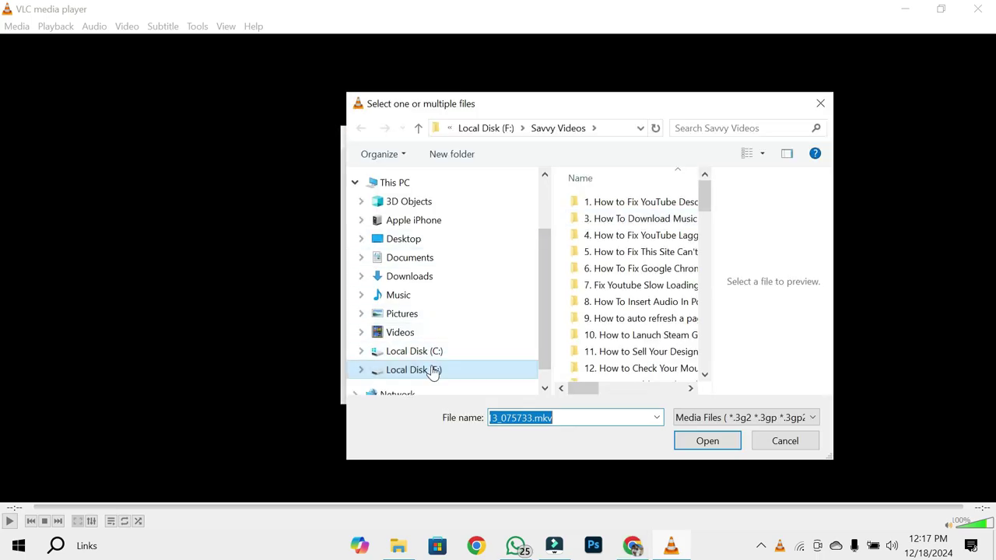
left_click(433, 372)
scroll(581, 325, "down", 2)
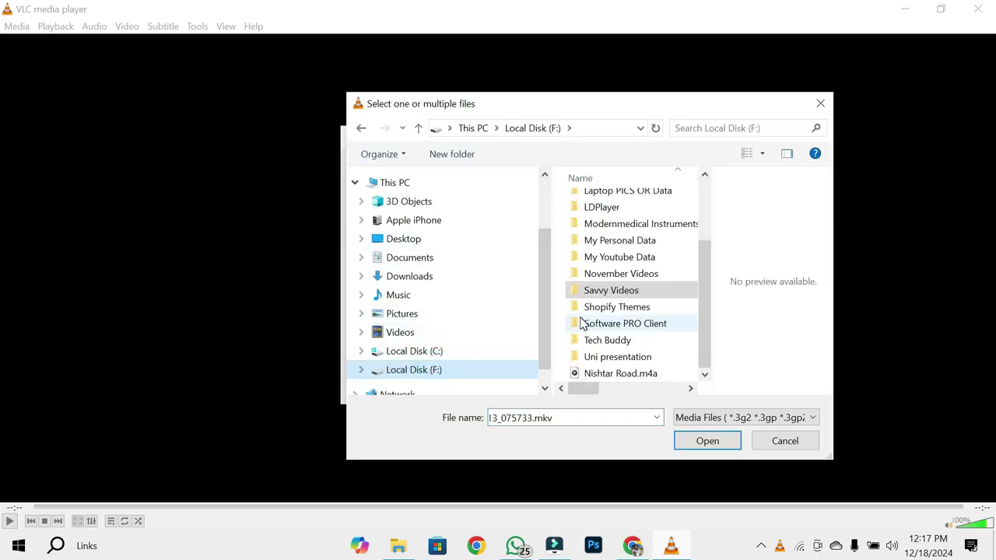
left_click(625, 381)
double_click(625, 380)
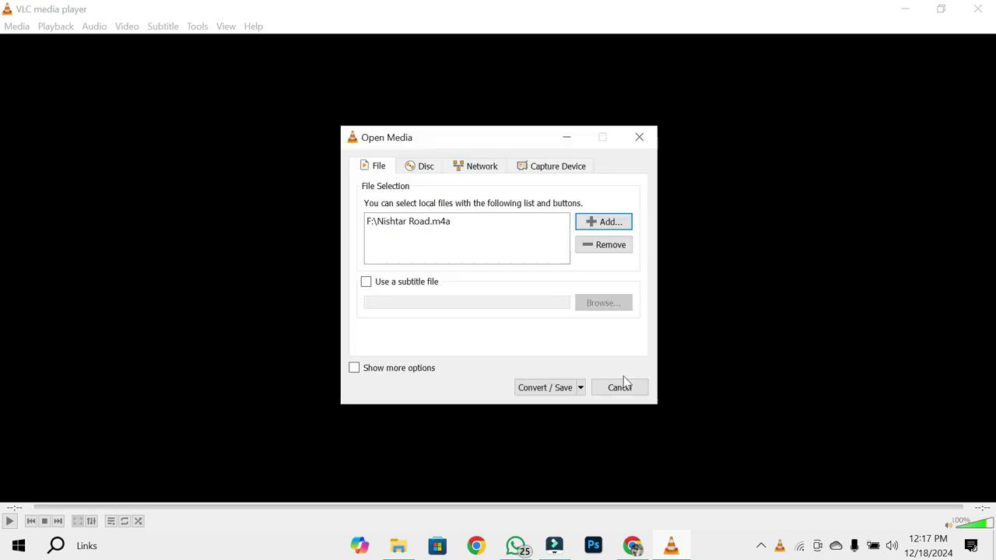
Select the Audio - MP3 conversion profile and browse for the destination file on Local Disk (F:)
left_click(548, 388)
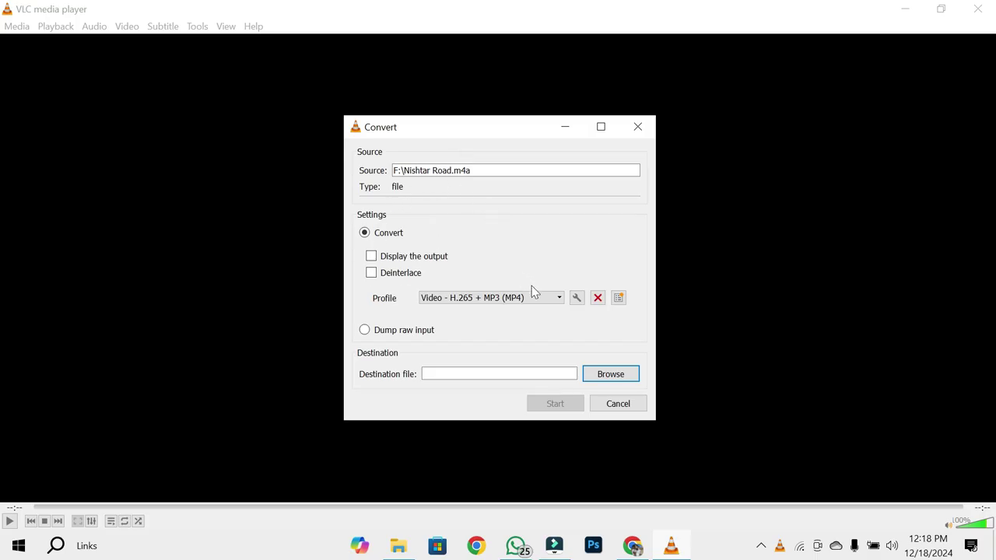
left_click(558, 297)
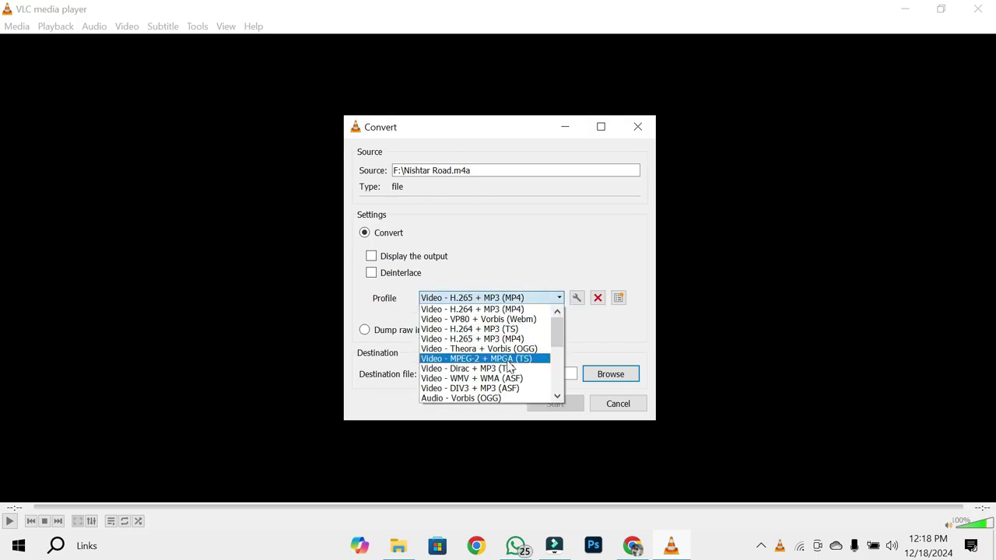
scroll(484, 351, "down", 3)
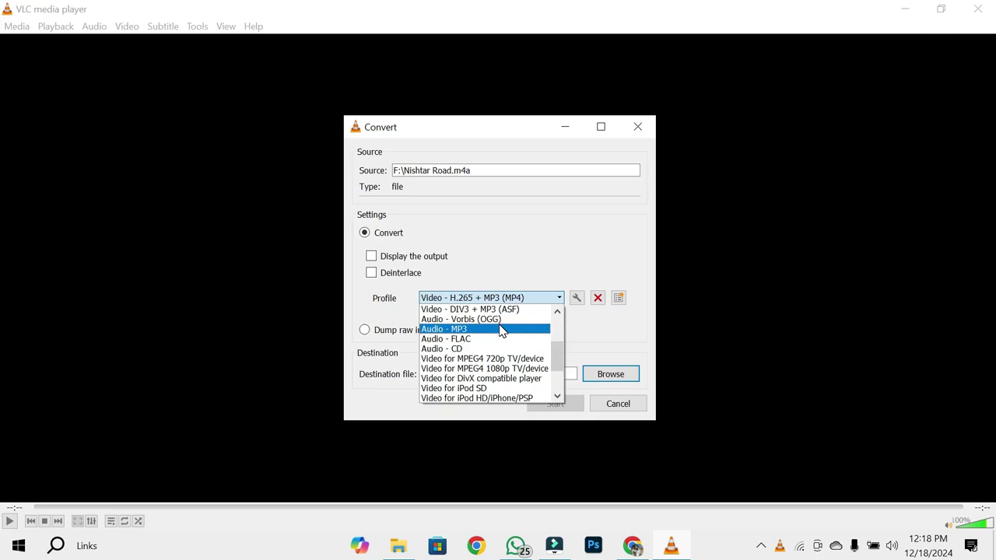
left_click(502, 331)
left_click(609, 373)
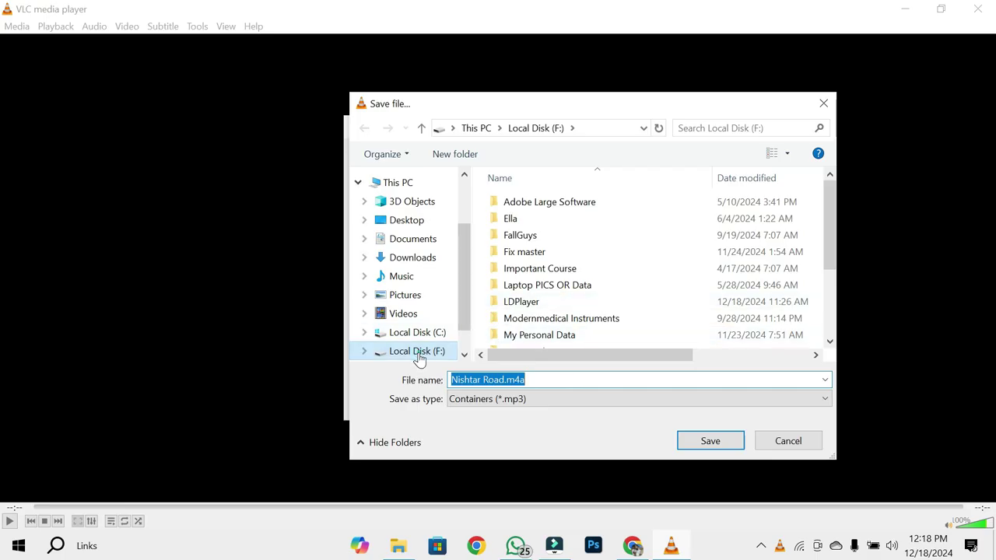
Set the destination to F:\Nishtar Road.mp3 and start the conversion
left_click(418, 354)
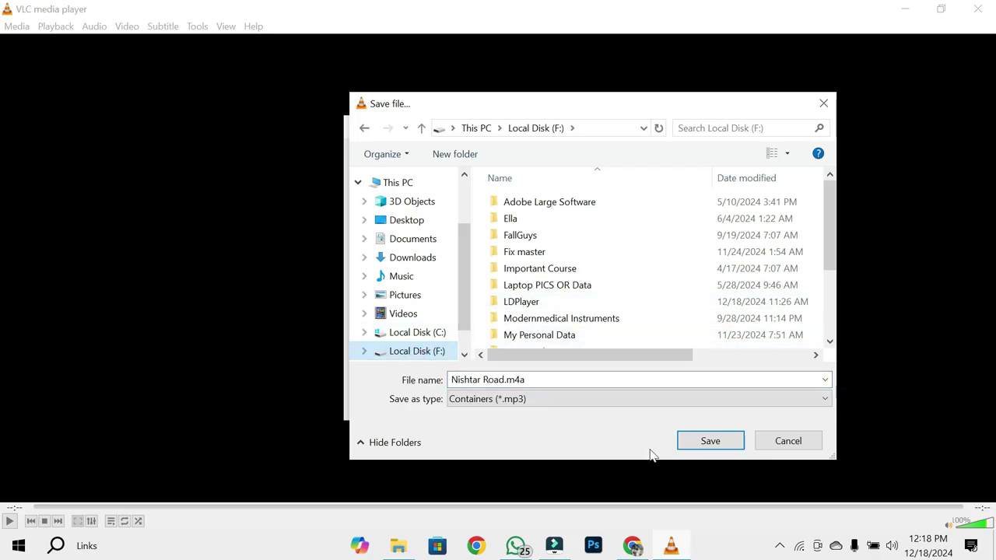
left_click(685, 442)
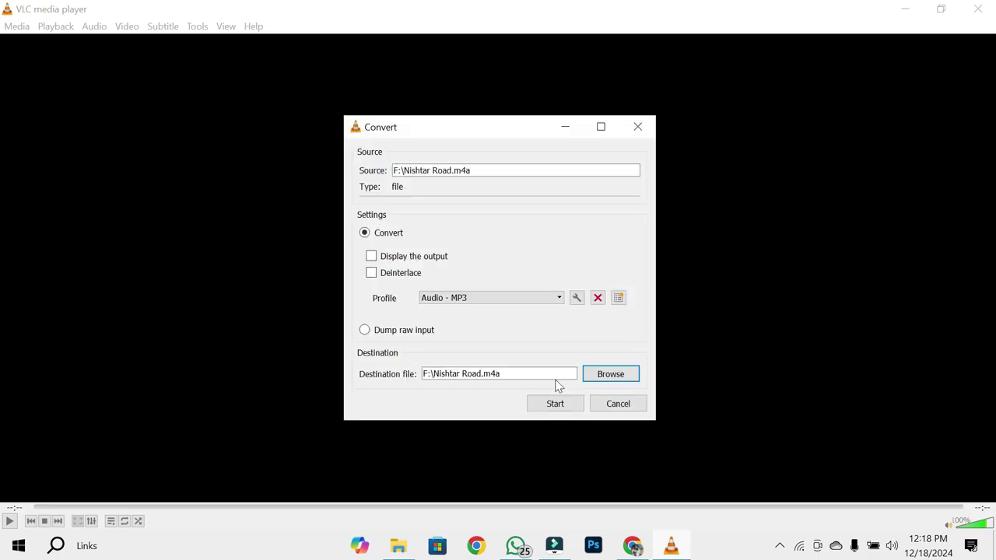
left_click(598, 377)
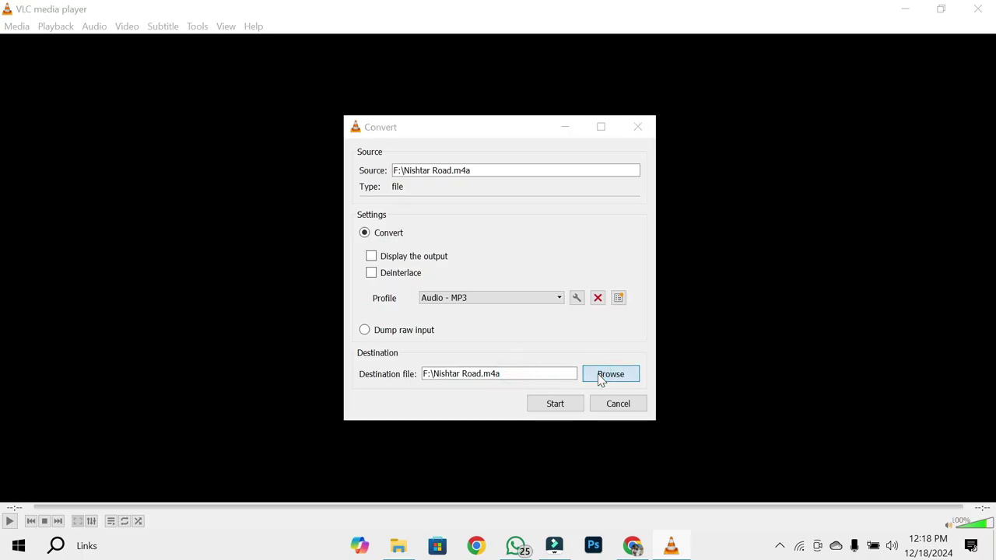
left_click(526, 380)
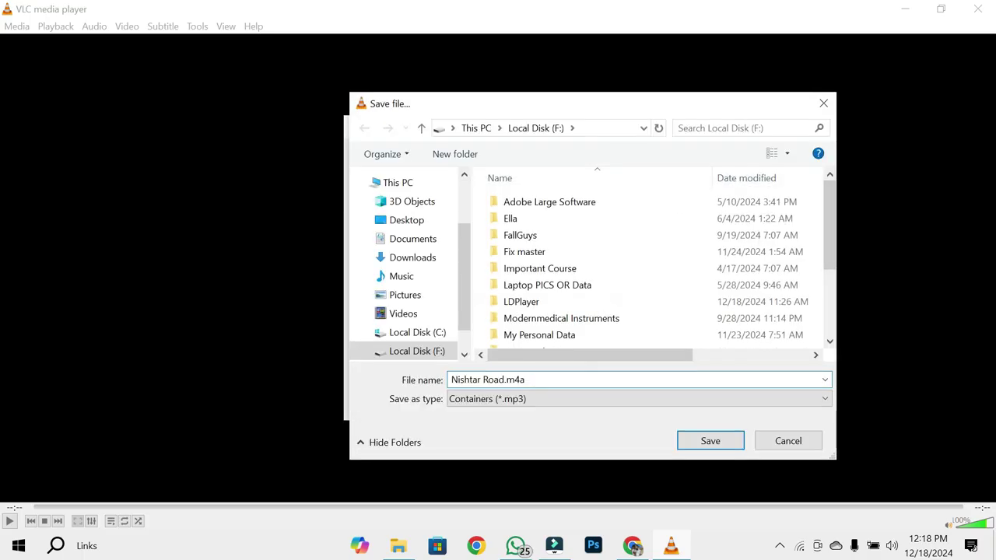
key("BackSpace")
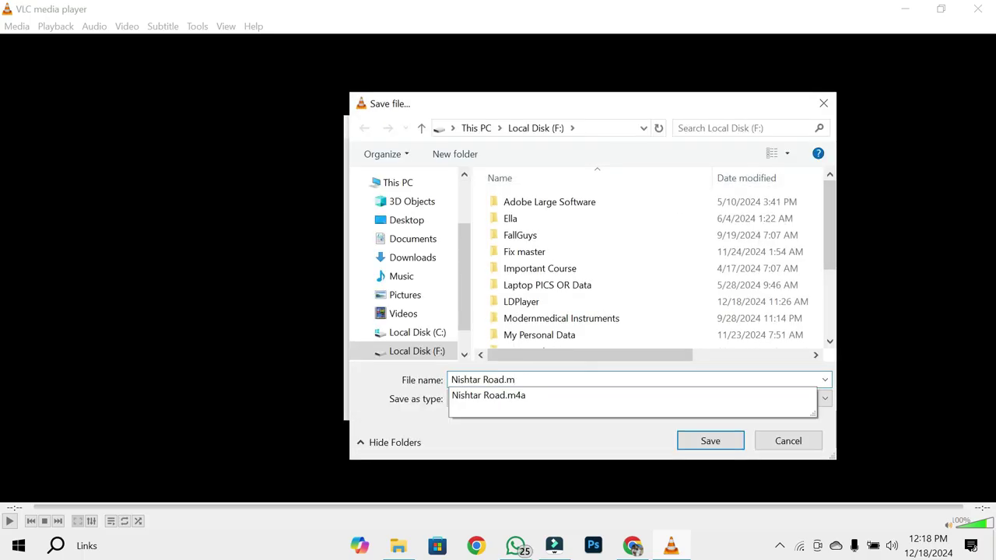
type("p3")
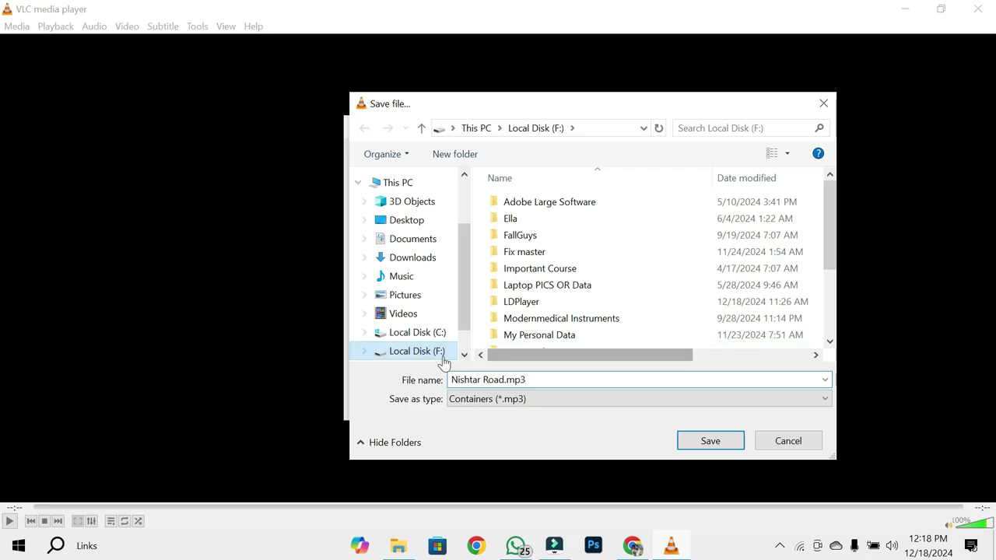
left_click(437, 354)
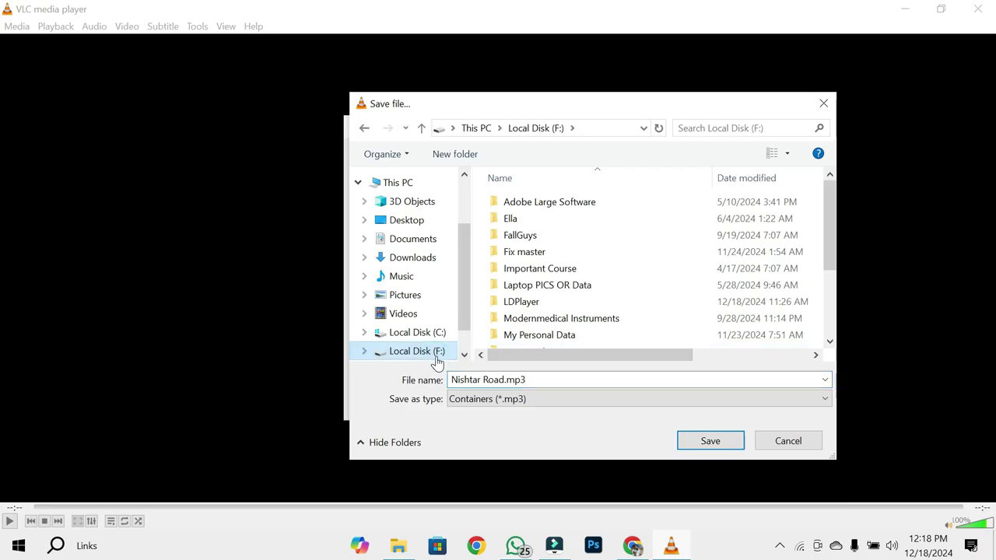
left_click(693, 447)
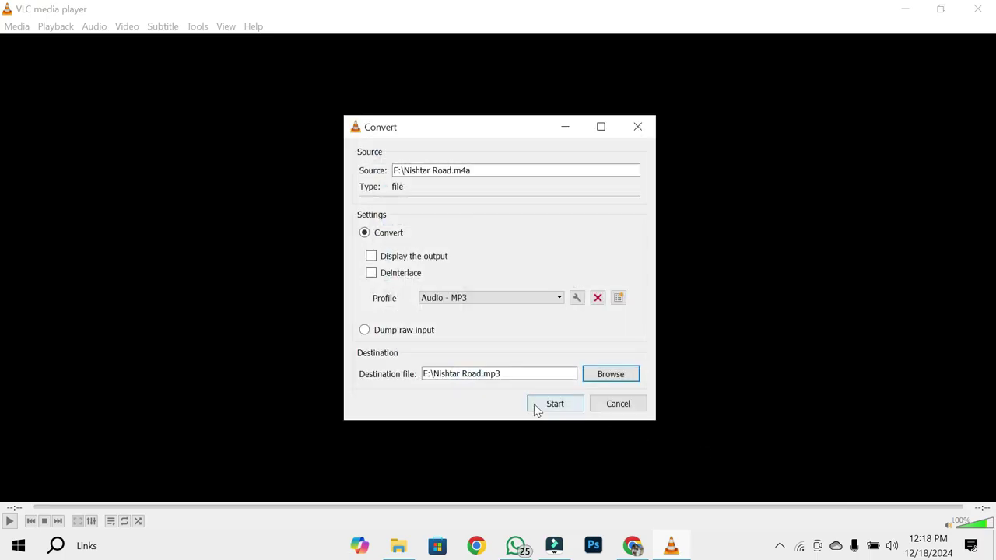
left_click(544, 404)
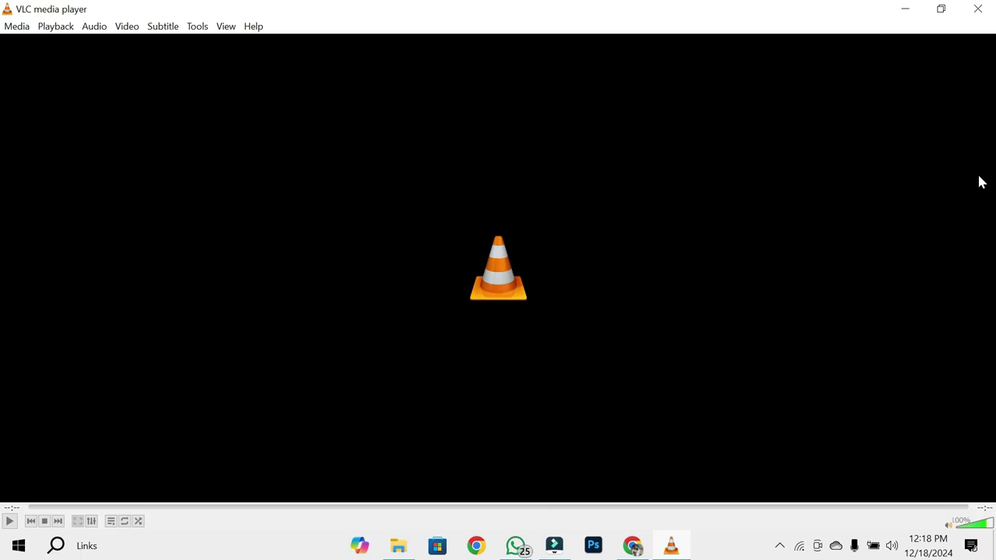
Close VLC and browse to Local Disk (F:) in This PC
left_click(978, 9)
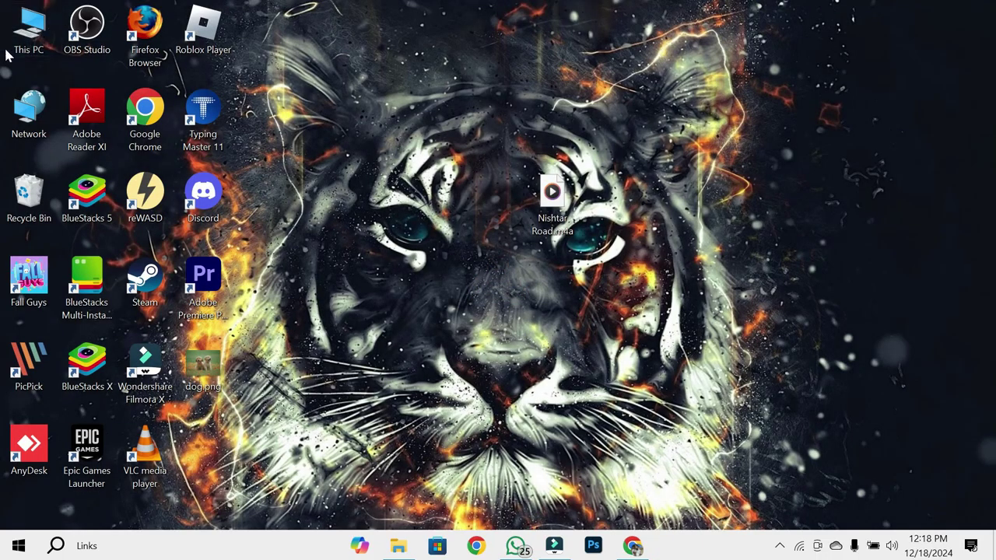
double_click(29, 31)
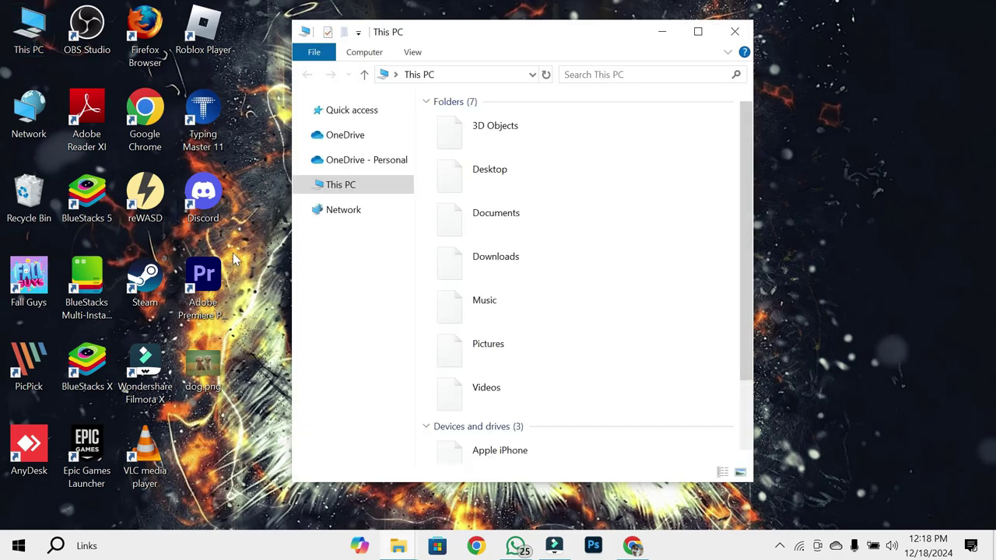
left_click(331, 370)
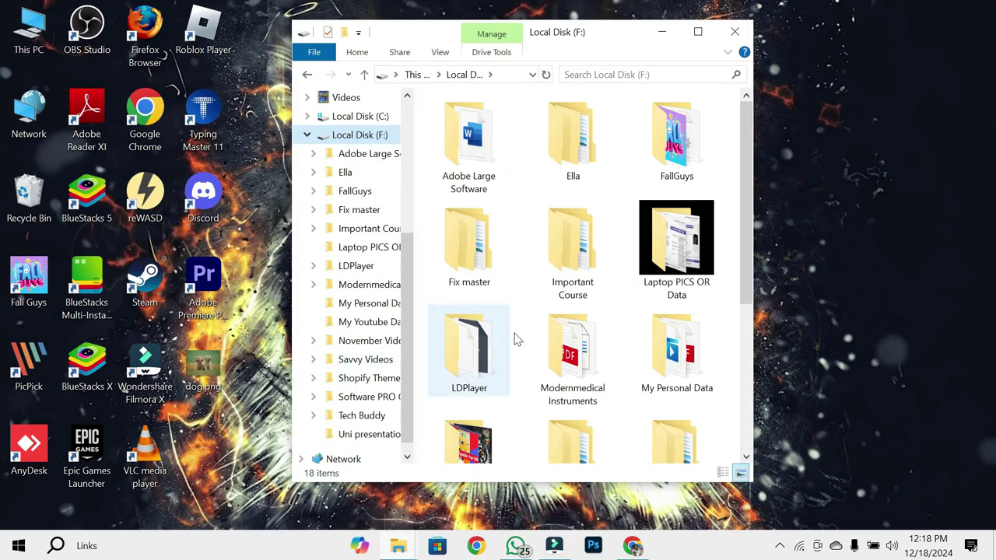
scroll(591, 335, "down", 3)
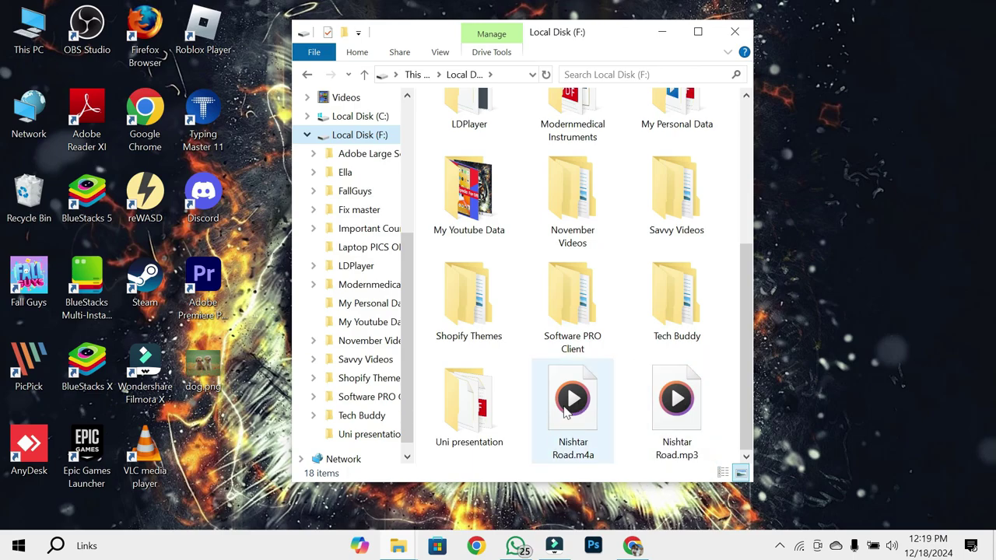
Compare the properties of Nishtar Road.mp3 (80.8 KB) and Nishtar Road.m4a (44.3 KB)
left_click(678, 419)
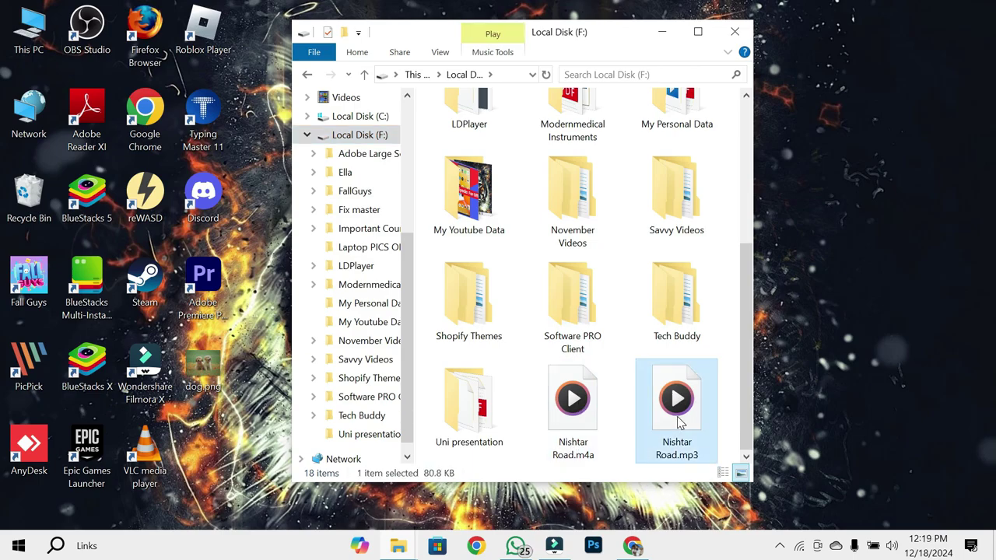
right_click(679, 420)
left_click(724, 405)
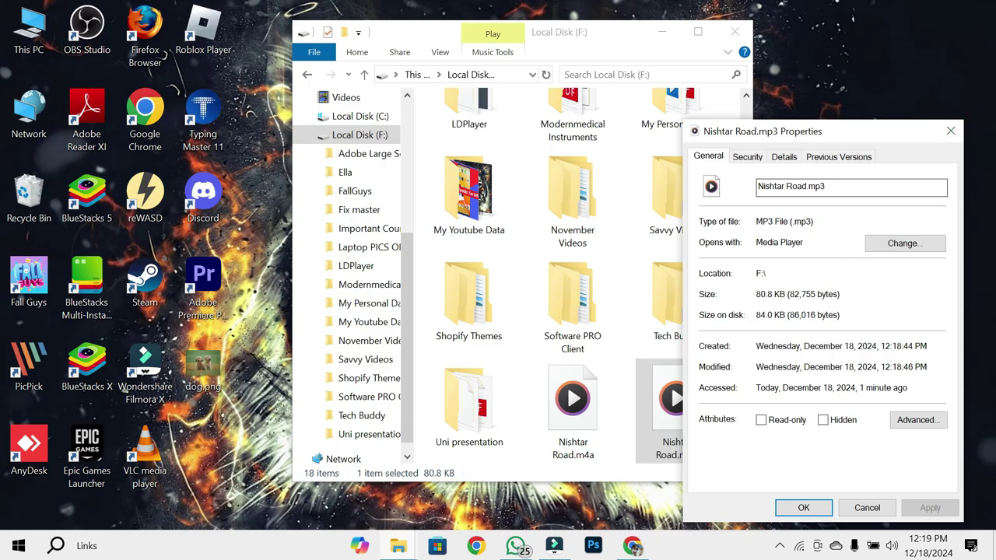
left_click(950, 131)
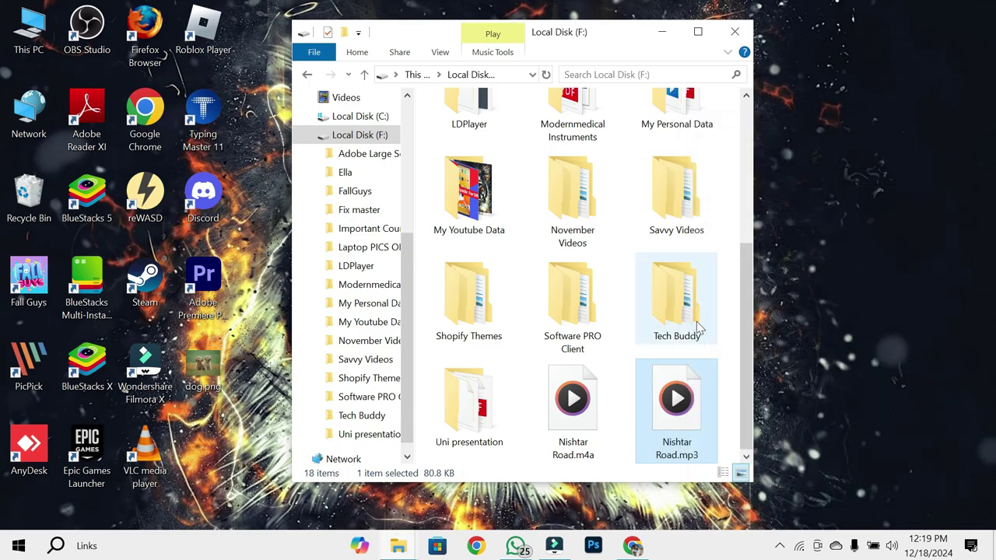
right_click(567, 398)
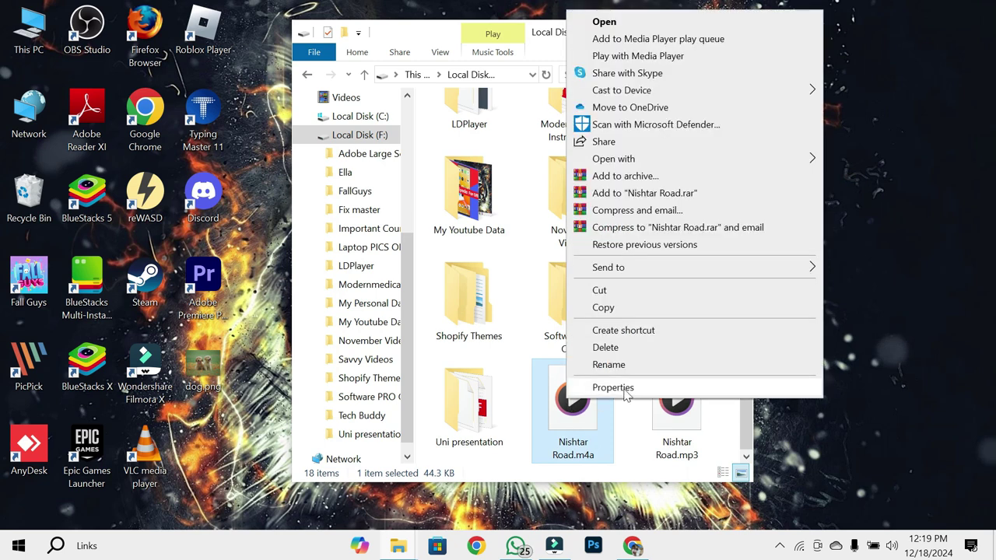
left_click(613, 388)
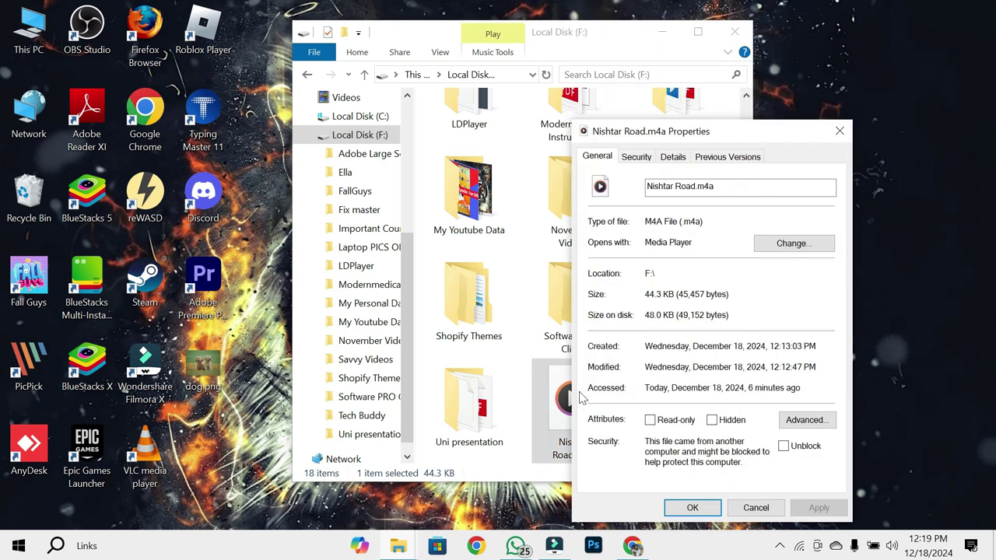
left_click(840, 131)
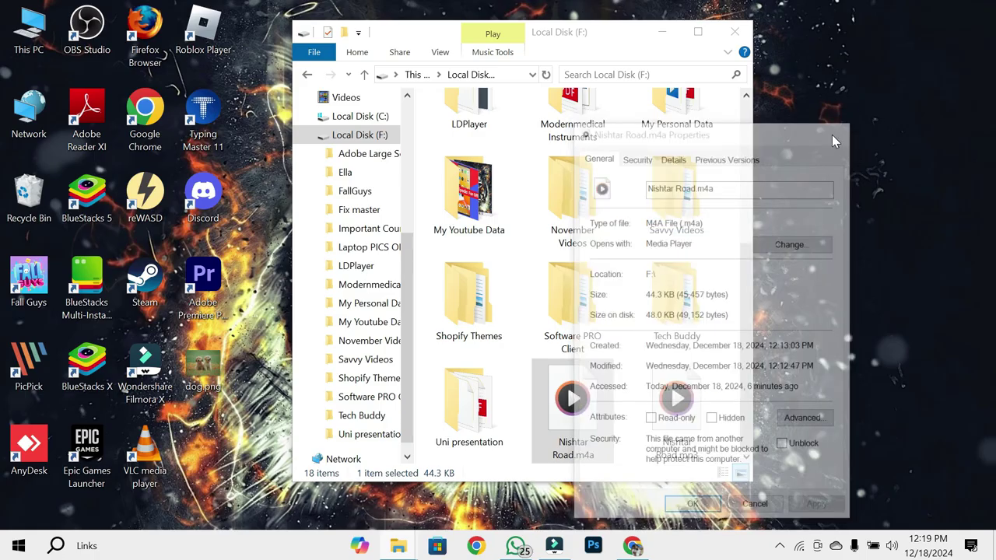
left_click(735, 30)
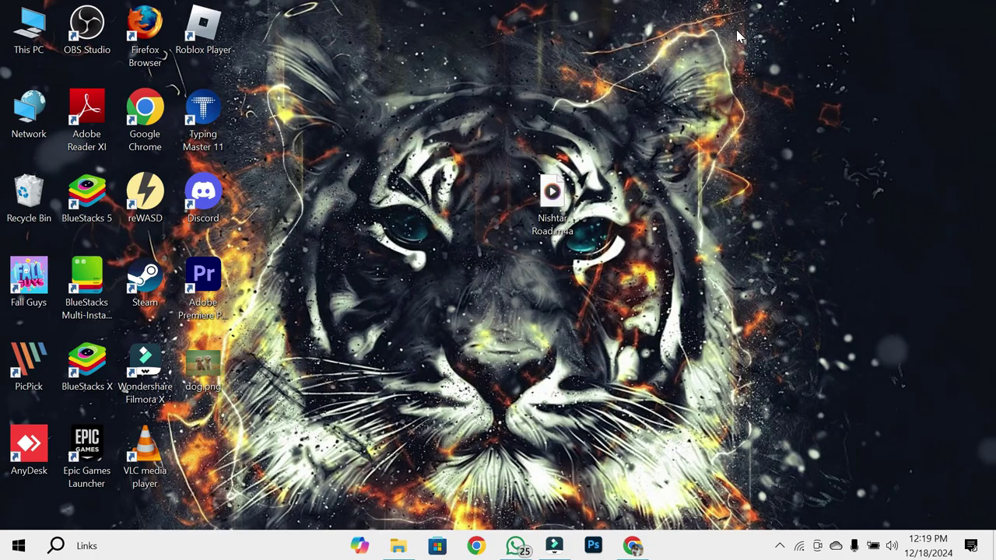